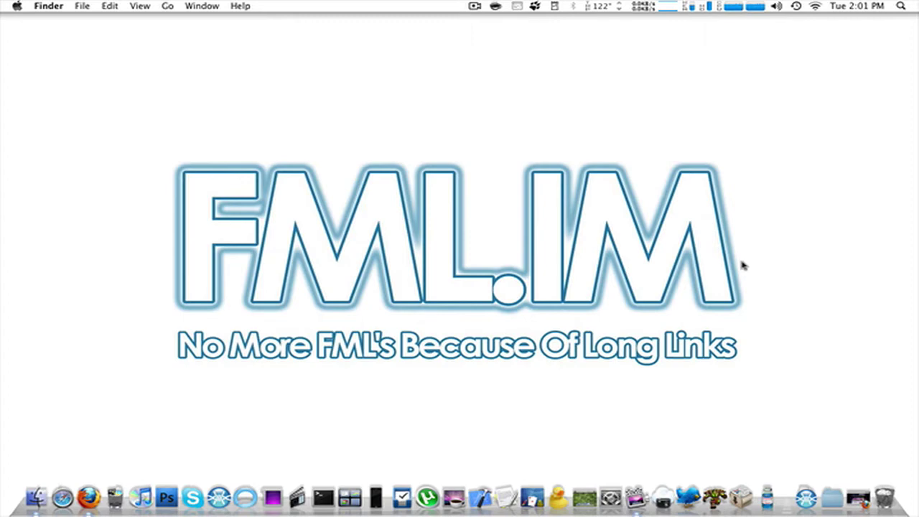
- Check today's date, then restore the minimized Firefox window showing the MacHeist nanoBundle page
{"action": "left_click", "coordinate": [862, 6]}
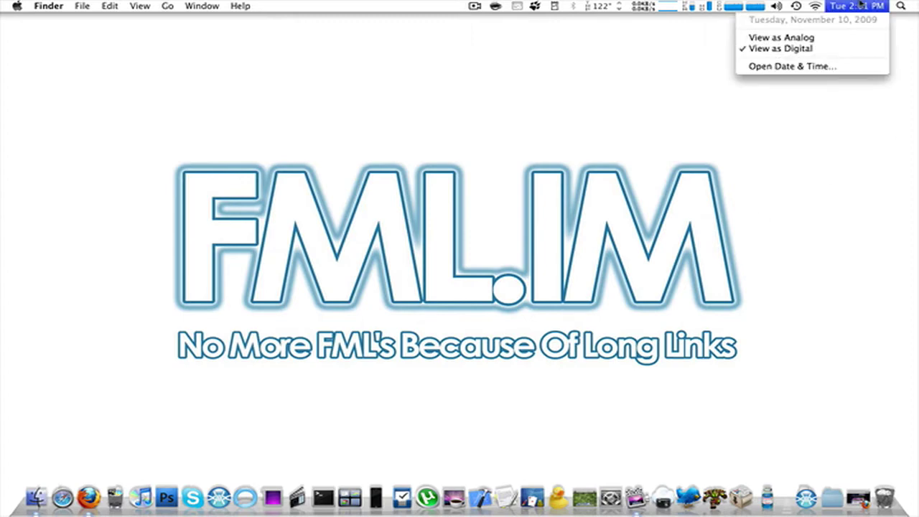
{"action": "left_click", "coordinate": [710, 214]}
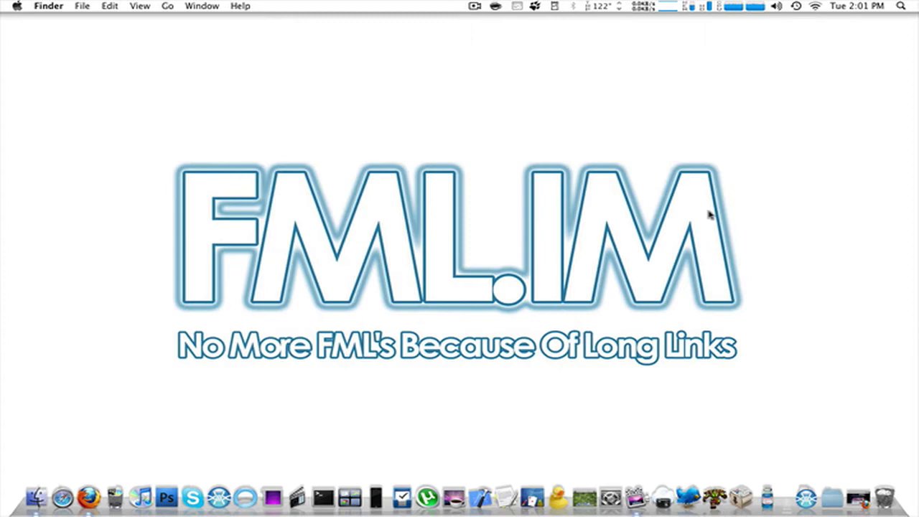
{"action": "left_click", "coordinate": [854, 491]}
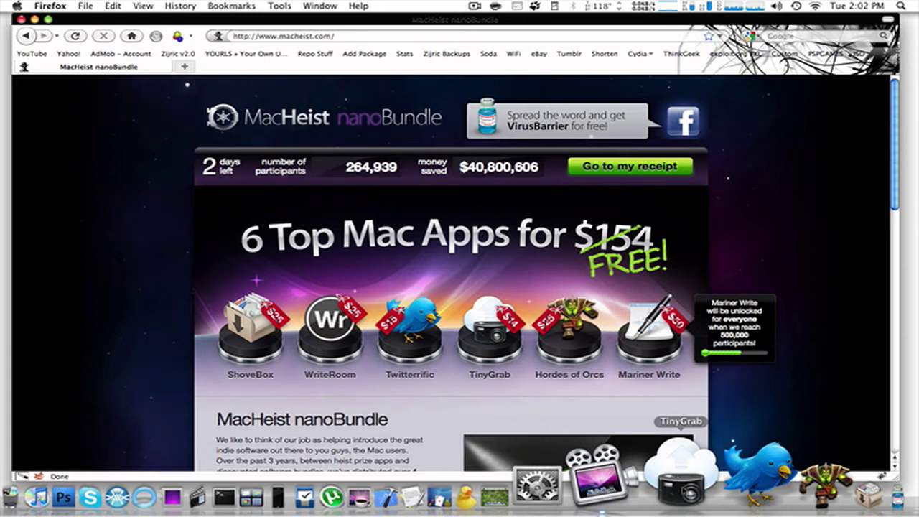
- Launch TinyGrab and show its menu listing the four recent screenshot uploads from 2009-11-10
{"action": "left_click", "coordinate": [680, 477]}
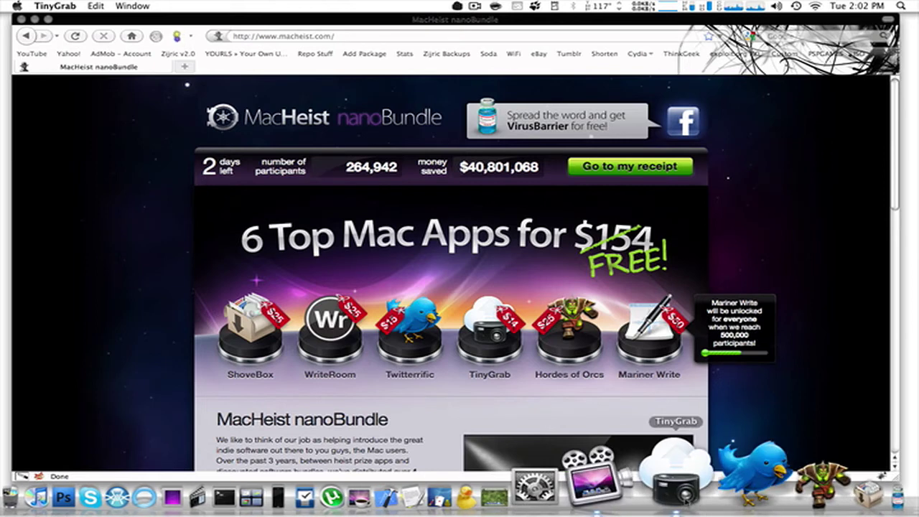
{"action": "left_click", "coordinate": [456, 7]}
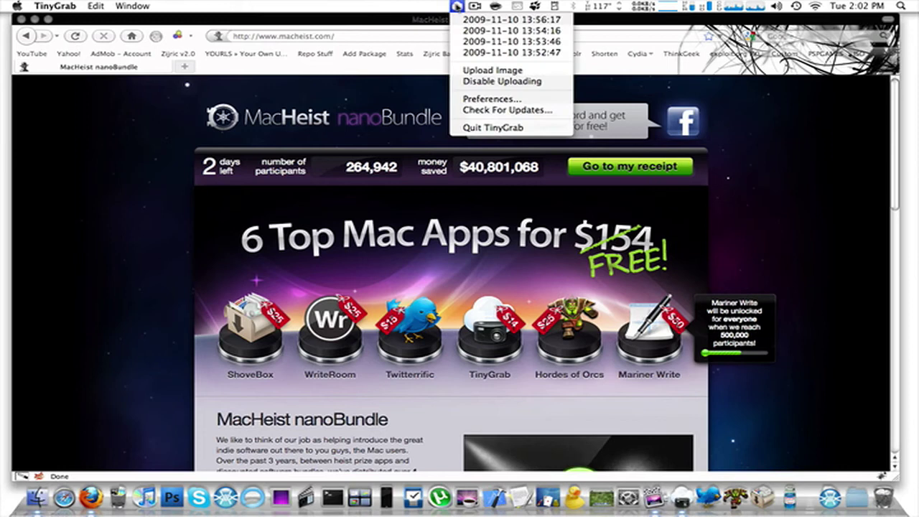
- In TinyGrab's FTP preferences, set Upload to TinyGrab, then test, save and close
{"action": "left_click", "coordinate": [501, 102]}
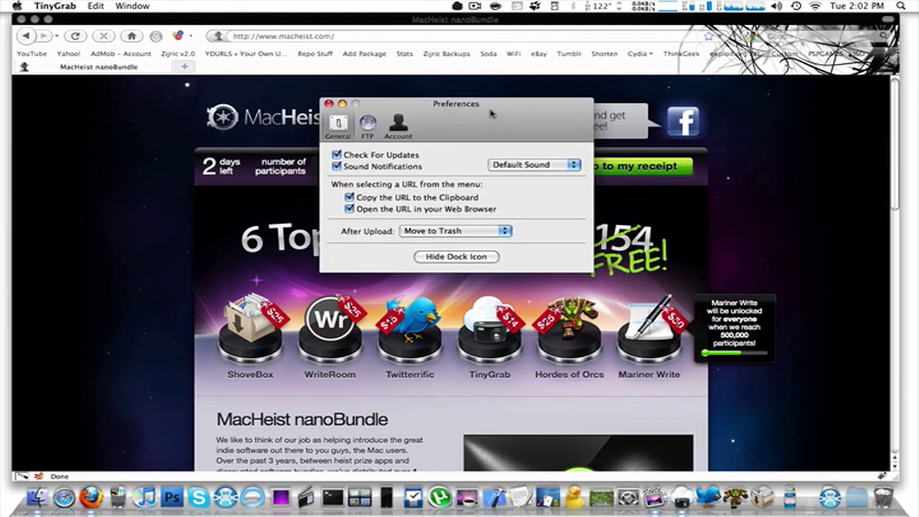
{"action": "left_click_drag", "start_coordinate": [491, 113], "coordinate": [348, 156]}
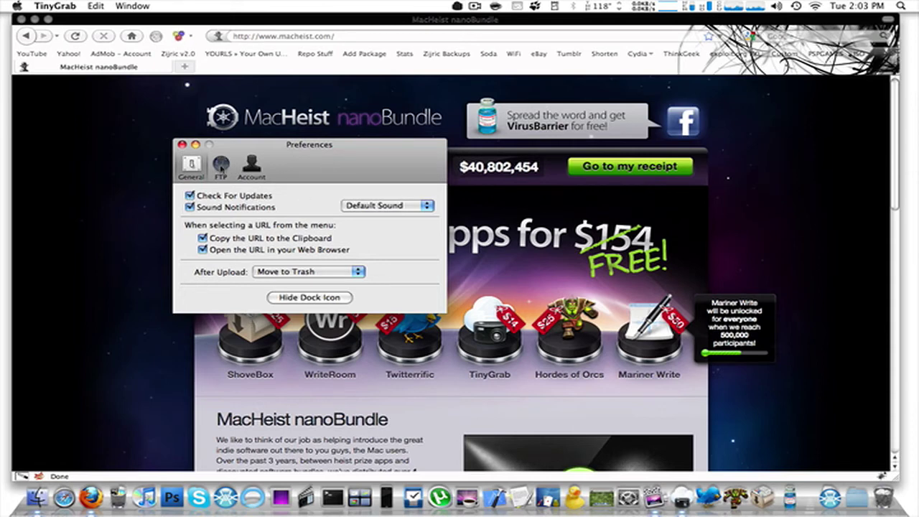
{"action": "left_click", "coordinate": [221, 167]}
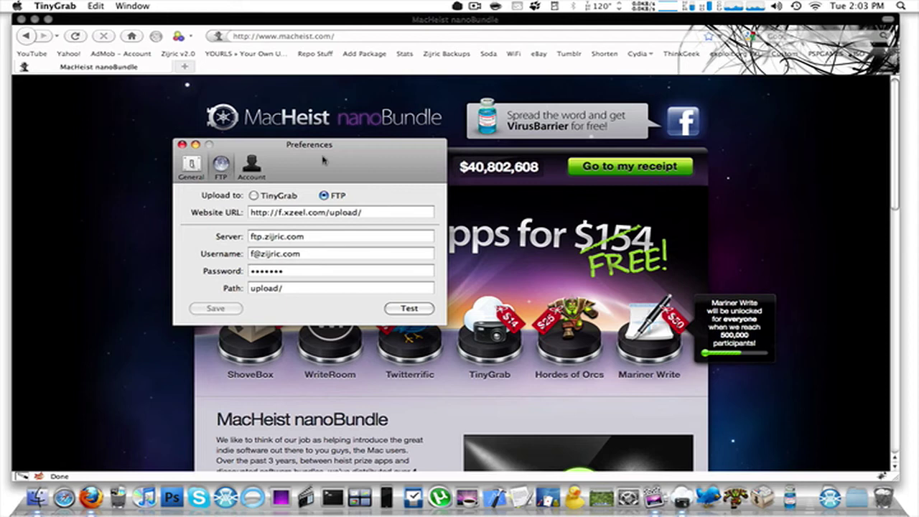
{"action": "left_click_drag", "start_coordinate": [325, 157], "coordinate": [324, 156]}
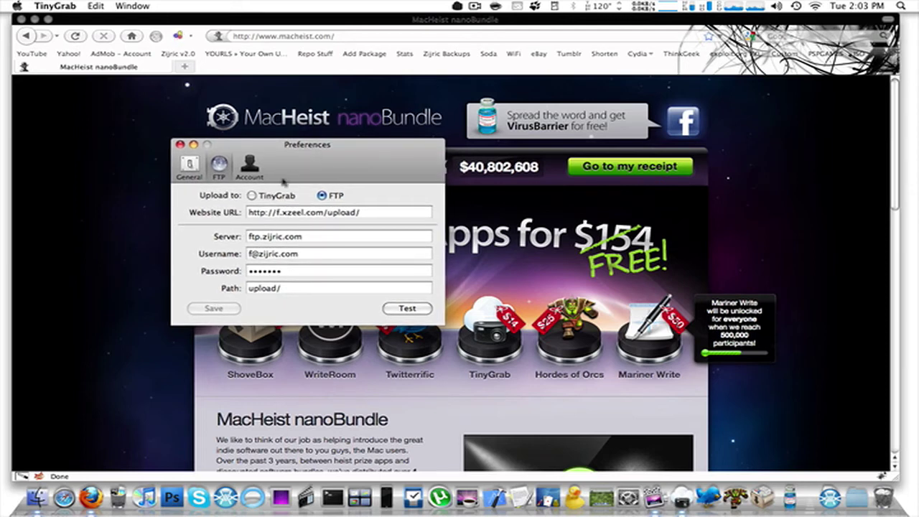
{"action": "left_click", "coordinate": [252, 195]}
{"action": "left_click_drag", "start_coordinate": [305, 171], "coordinate": [304, 173]}
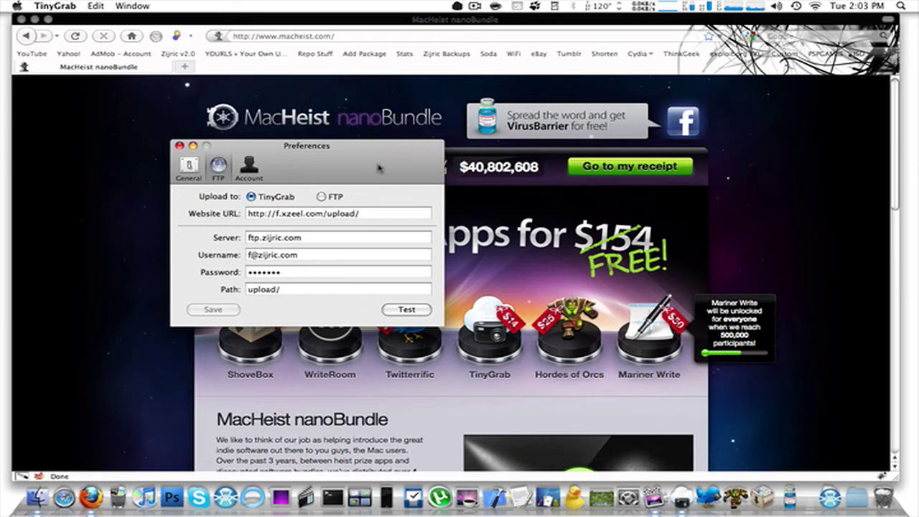
{"action": "left_click", "coordinate": [402, 310]}
{"action": "left_click", "coordinate": [212, 310]}
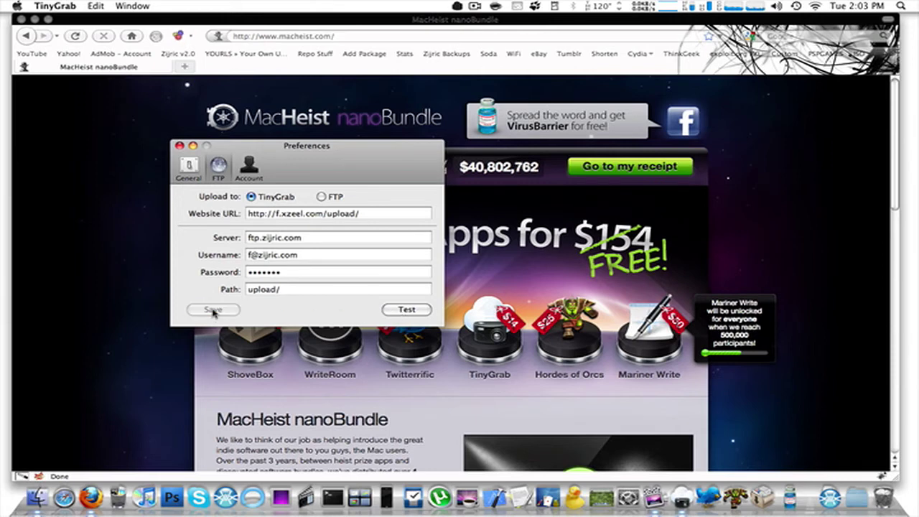
{"action": "left_click", "coordinate": [180, 146]}
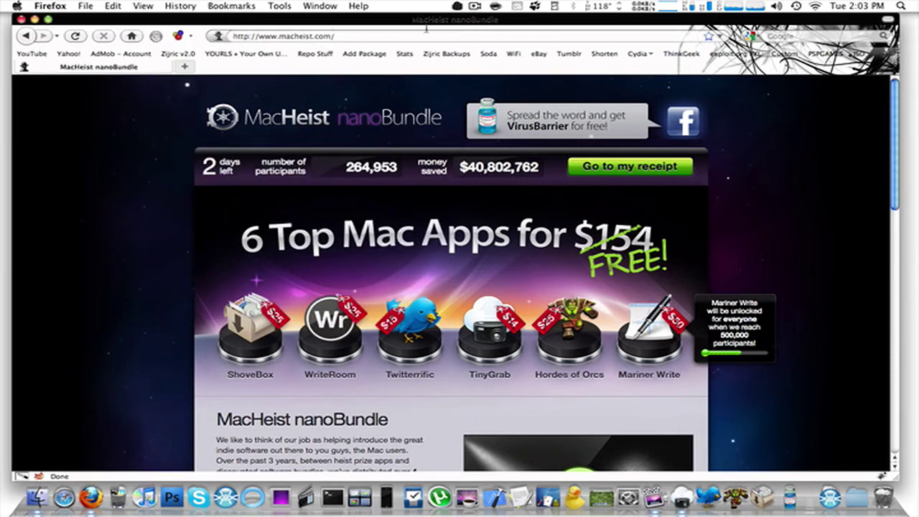
- Upload a9fa9989.jpg from the Desktop and open its grab.by/qZE link in a new tab
{"action": "left_click", "coordinate": [457, 5]}
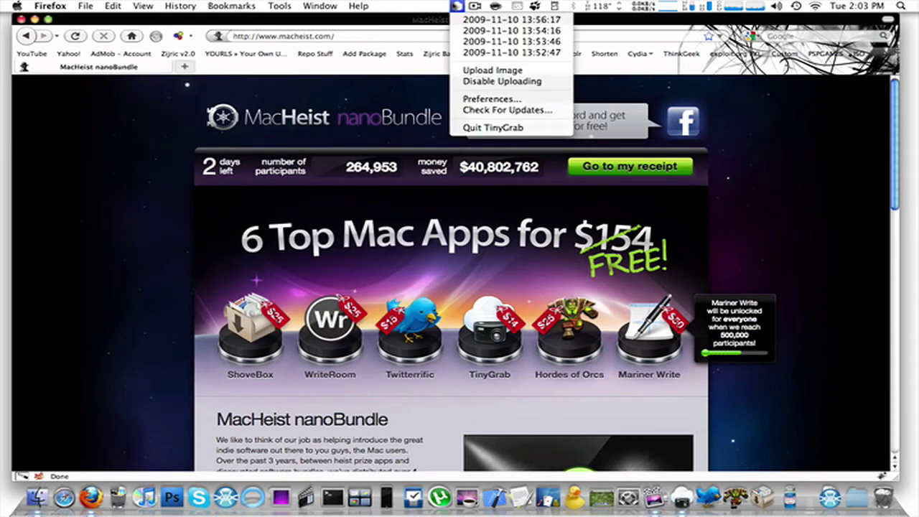
{"action": "left_click", "coordinate": [505, 75]}
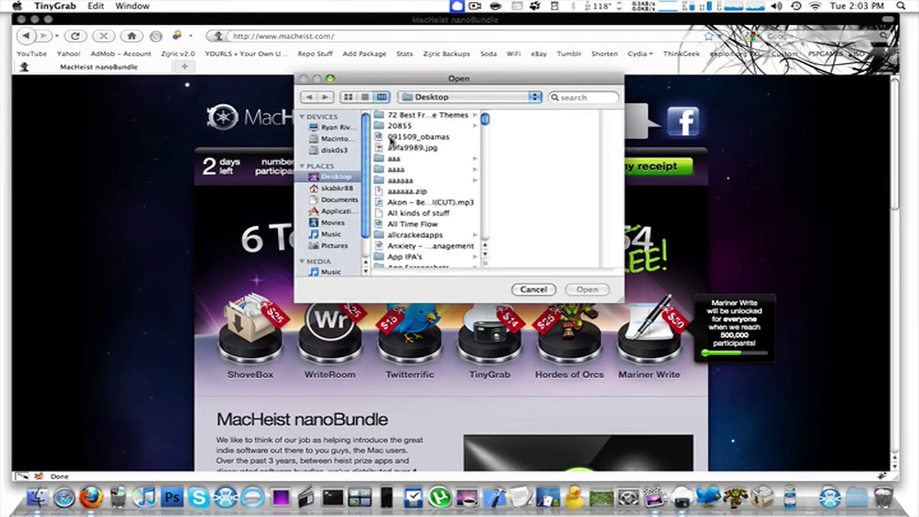
{"action": "left_click", "coordinate": [438, 149]}
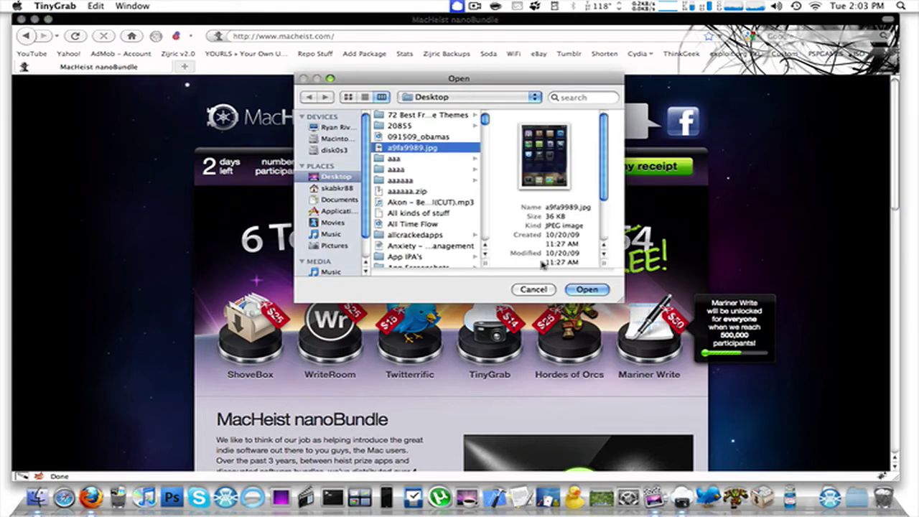
{"action": "left_click", "coordinate": [571, 287]}
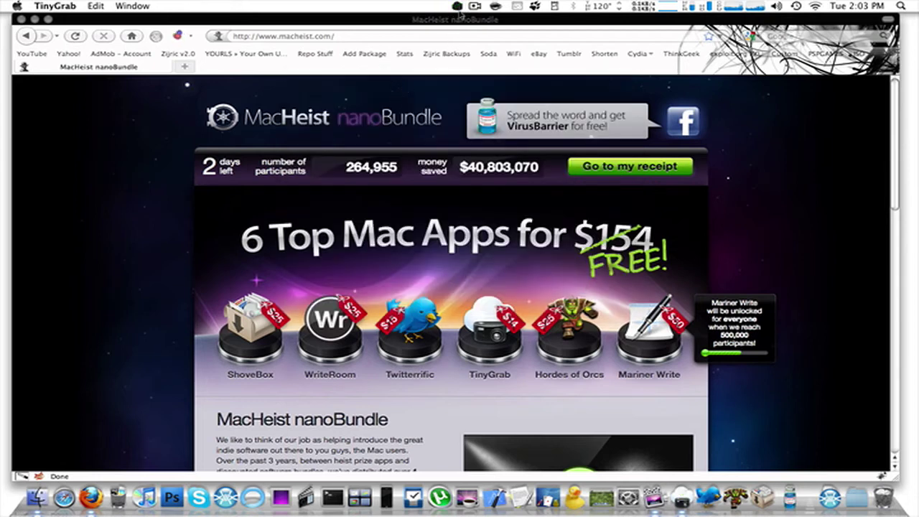
{"action": "left_click", "coordinate": [457, 8]}
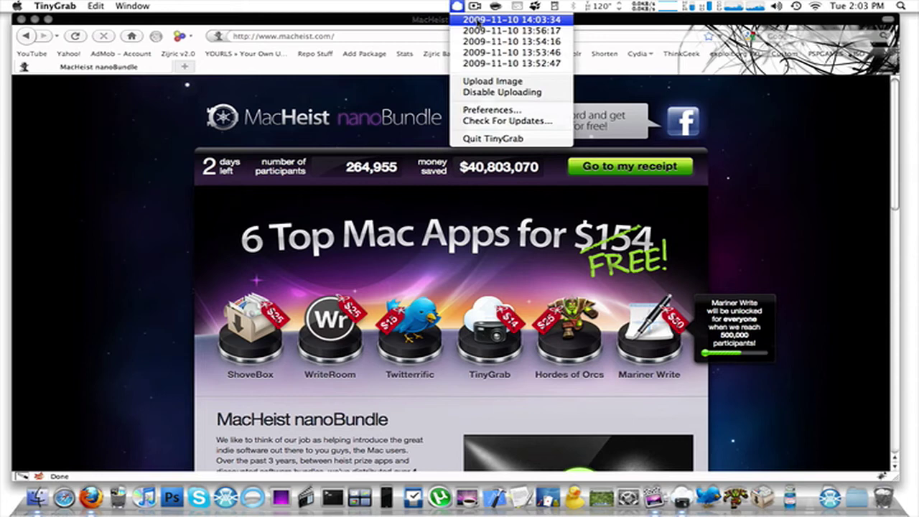
{"action": "left_click", "coordinate": [478, 22]}
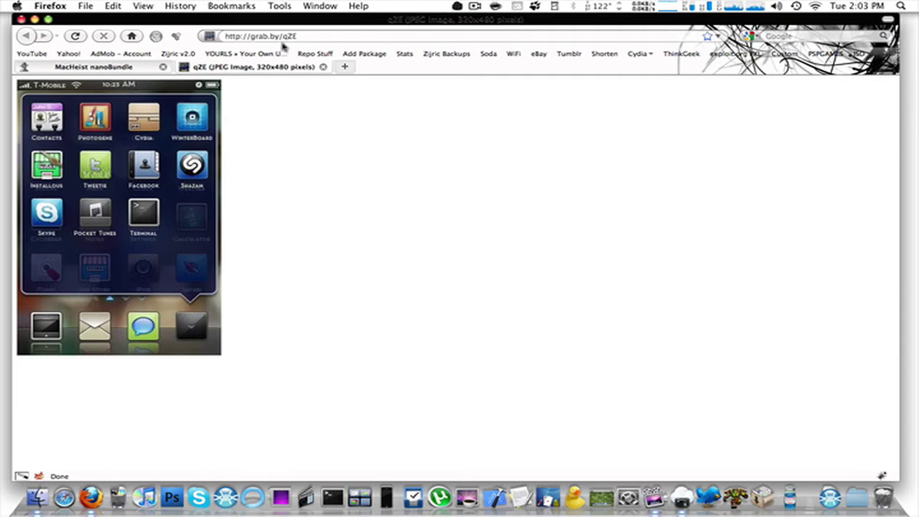
- Close the grab.by/qZE image tab, leaving the MacHeist nanoBundle page
{"action": "left_click_drag", "start_coordinate": [176, 172], "coordinate": [230, 183]}
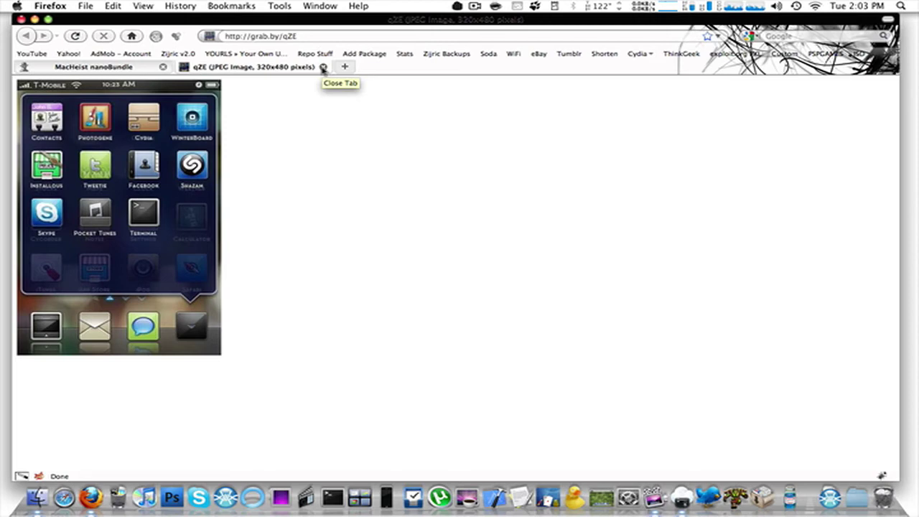
{"action": "left_click", "coordinate": [323, 67]}
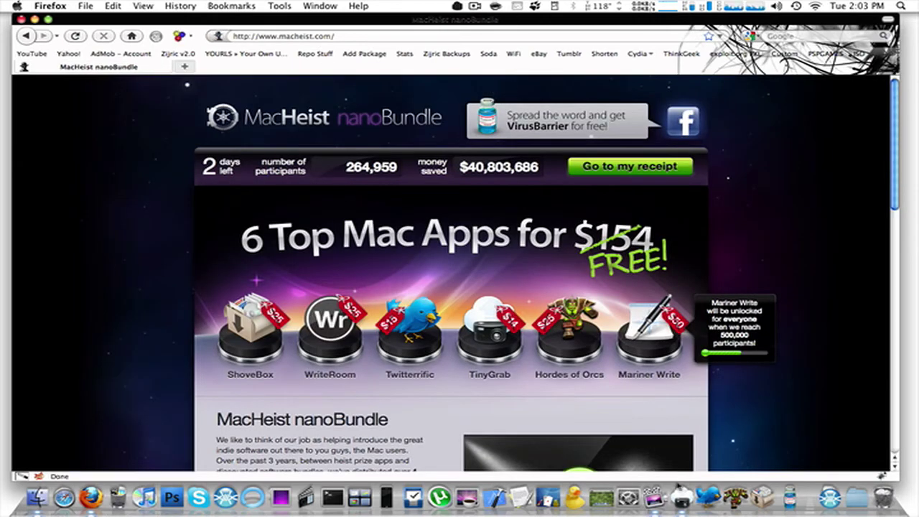
- Switch TinyGrab's upload destination back to the FTP server, then test and save it
{"action": "left_click", "coordinate": [681, 494]}
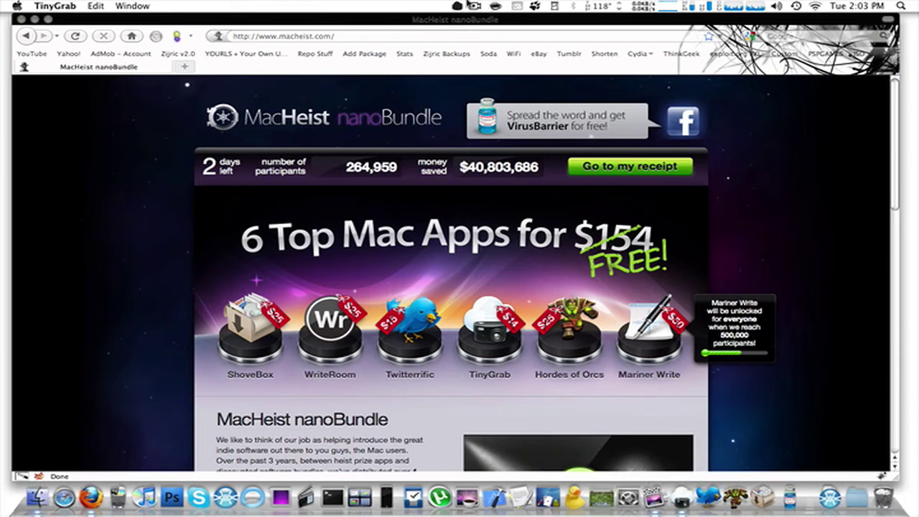
{"action": "left_click", "coordinate": [459, 6]}
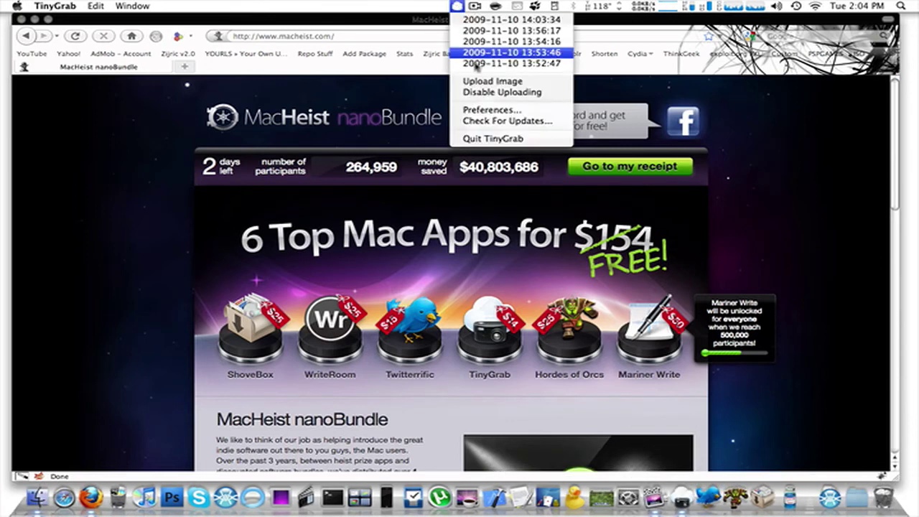
{"action": "left_click", "coordinate": [488, 109]}
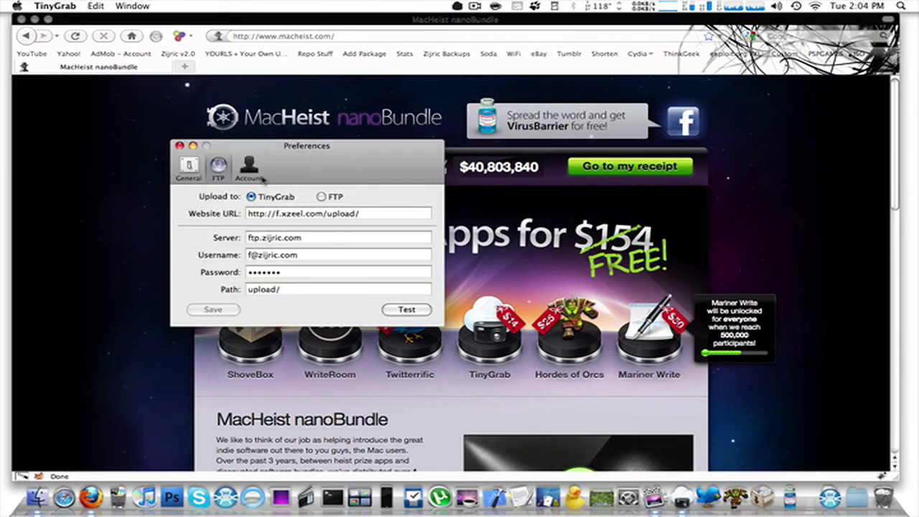
{"action": "left_click", "coordinate": [323, 197]}
{"action": "left_click", "coordinate": [404, 309]}
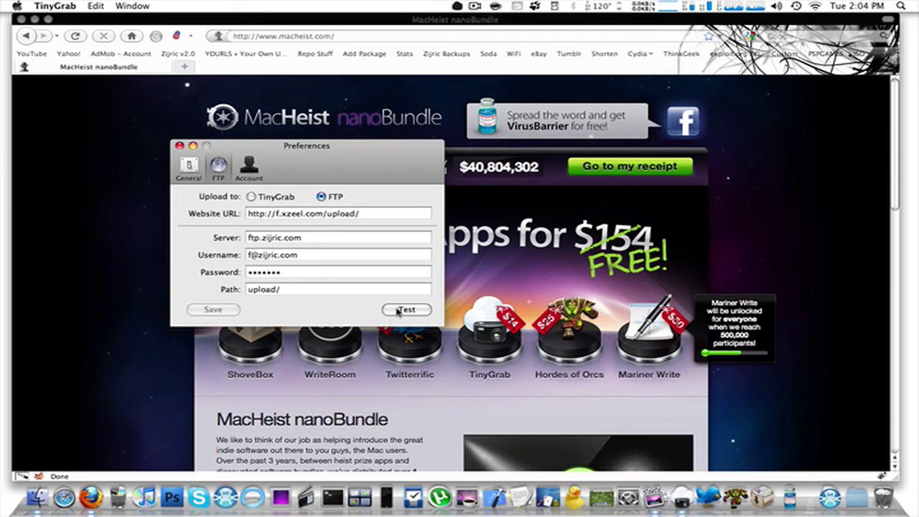
{"action": "left_click", "coordinate": [238, 313]}
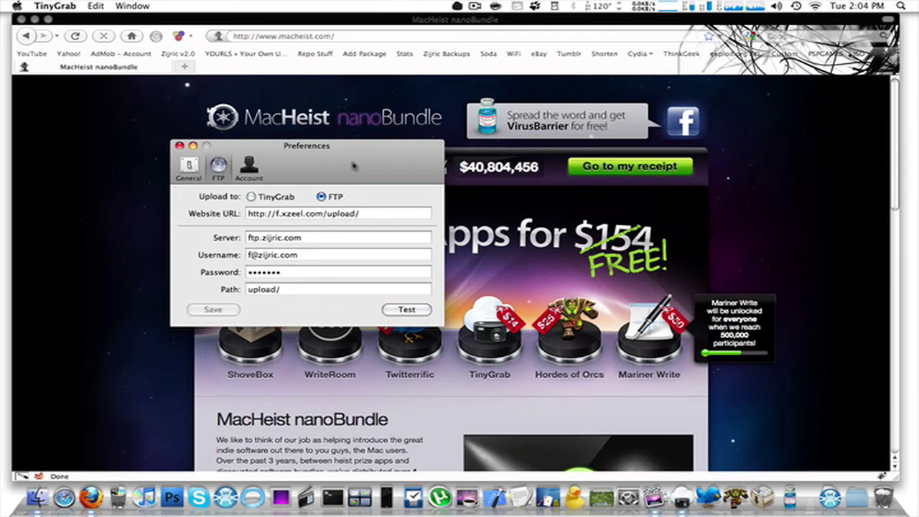
{"action": "left_click_drag", "start_coordinate": [367, 160], "coordinate": [354, 173]}
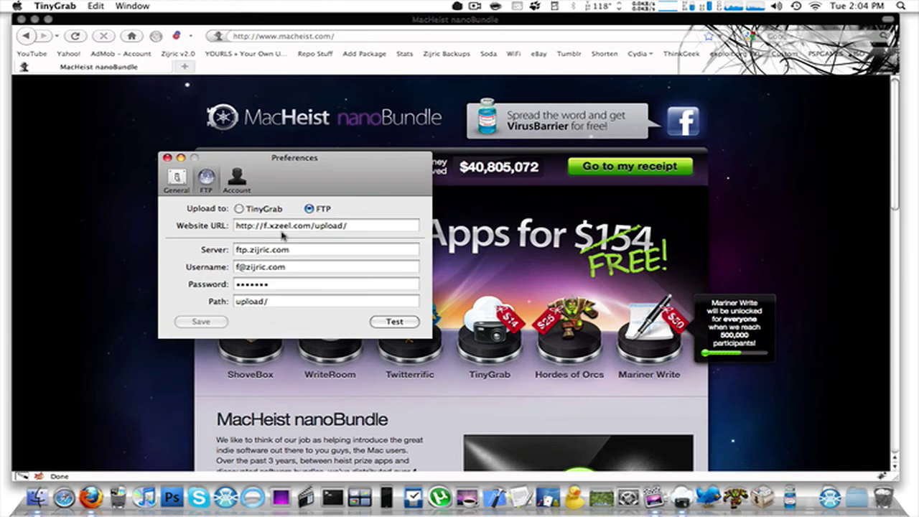
{"action": "left_click", "coordinate": [374, 323]}
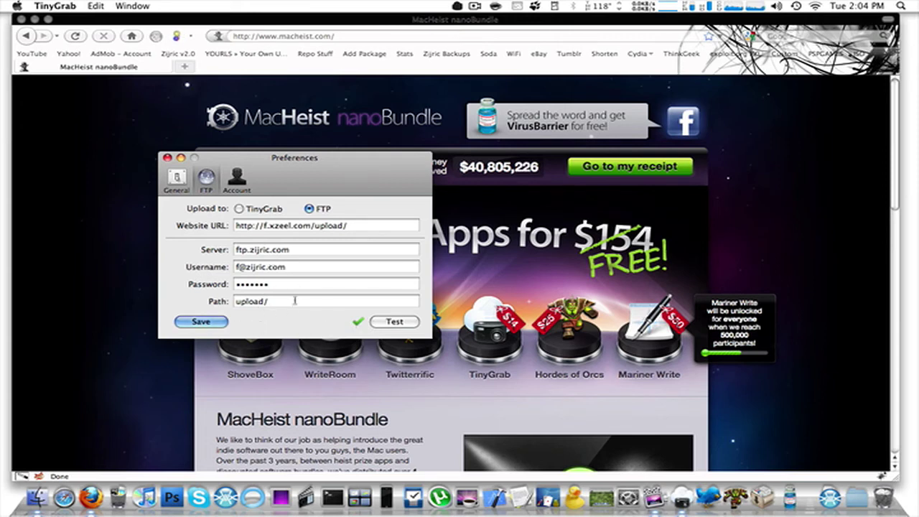
{"action": "left_click", "coordinate": [210, 325]}
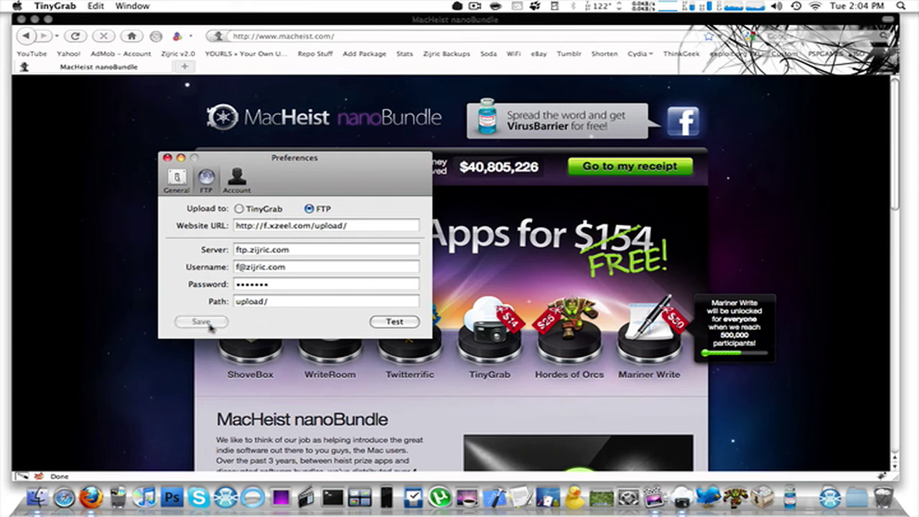
{"action": "left_click", "coordinate": [167, 158]}
{"action": "left_click", "coordinate": [145, 173]}
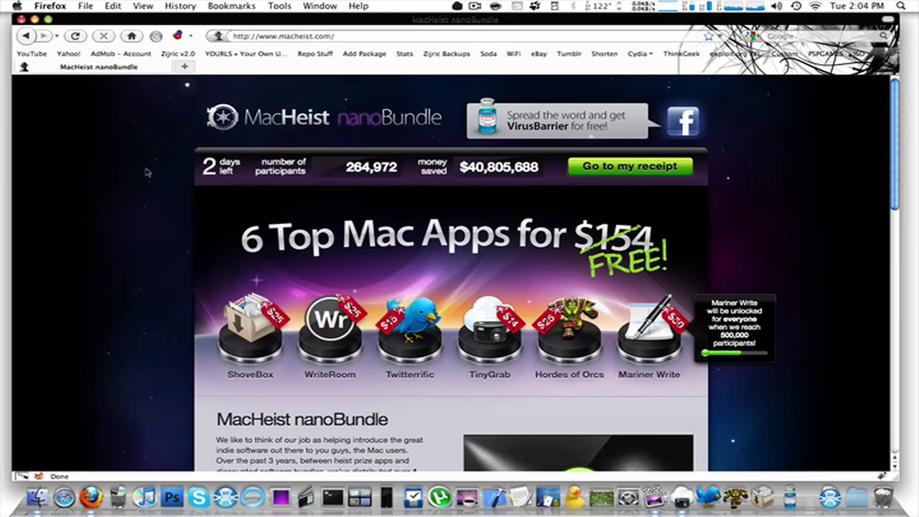
{"action": "left_click", "coordinate": [458, 7]}
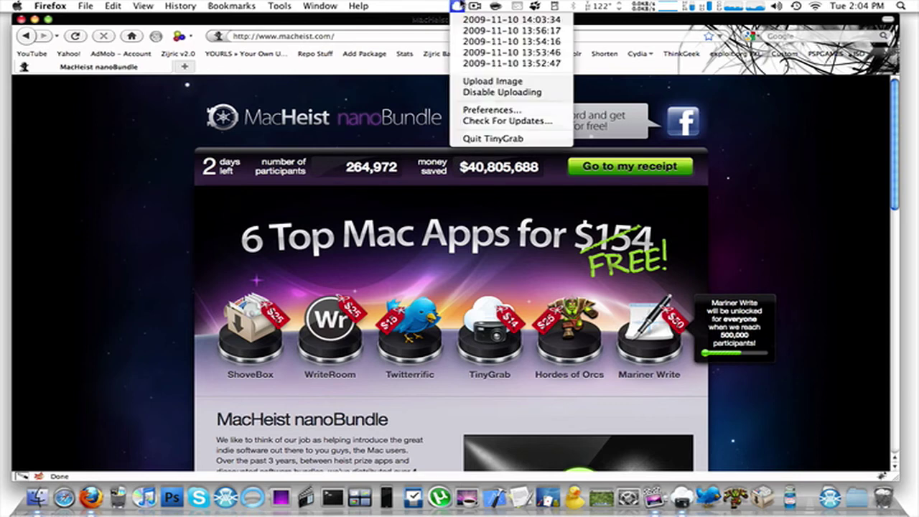
- Upload Apple Store Love Song.mp3 from the Desktop to the FTP server
{"action": "left_click", "coordinate": [507, 83]}
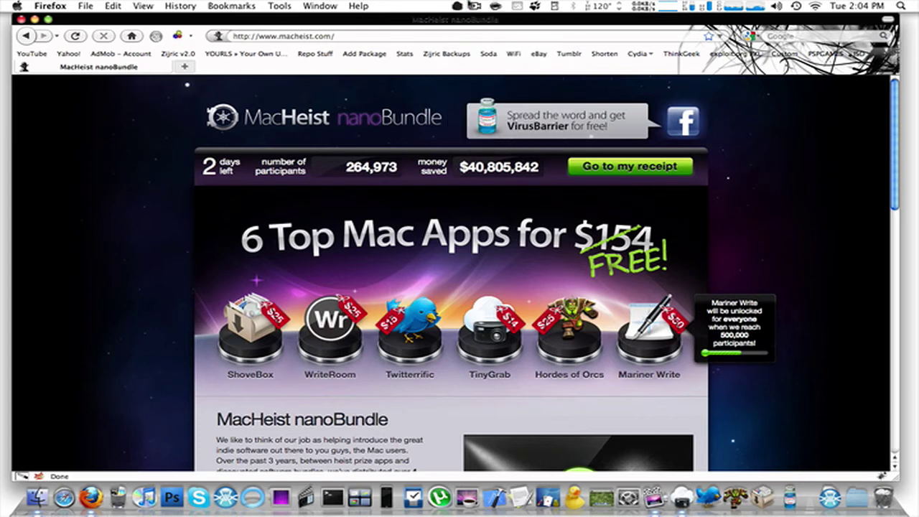
{"action": "left_click", "coordinate": [458, 6]}
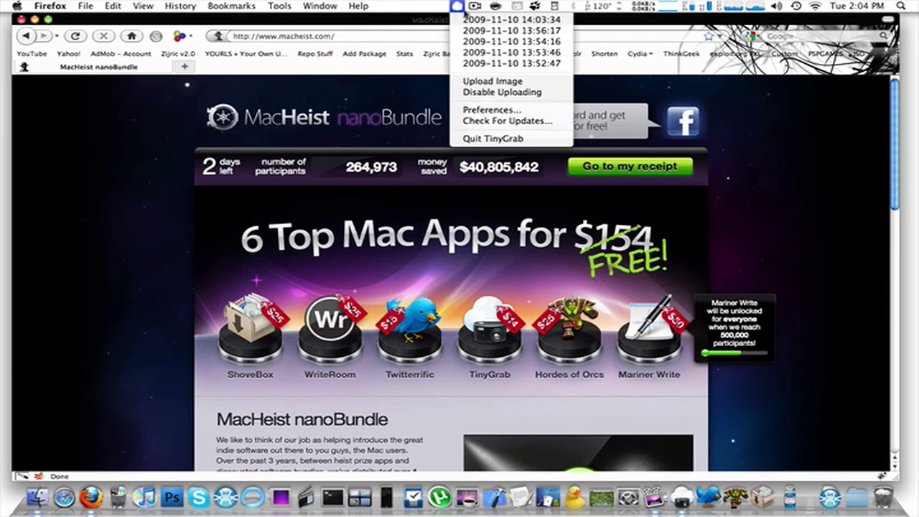
{"action": "left_click", "coordinate": [493, 83]}
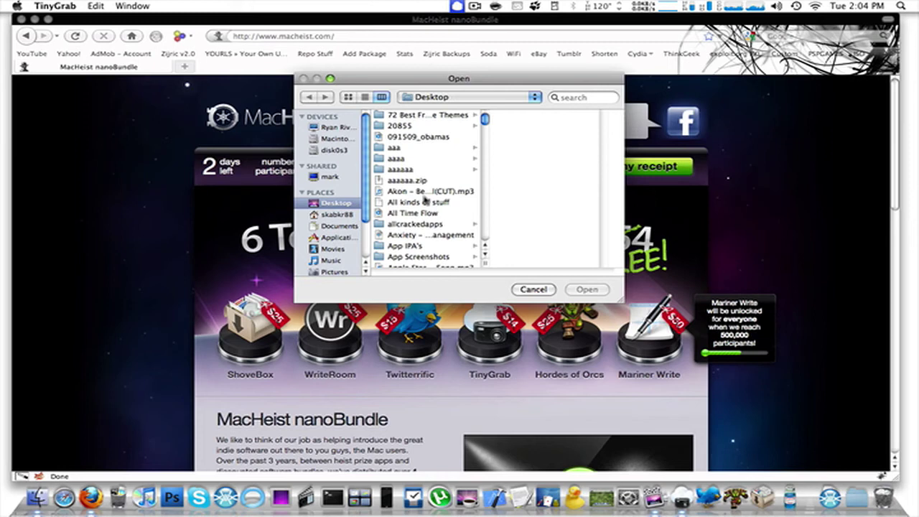
{"action": "left_click", "coordinate": [484, 252]}
{"action": "left_click", "coordinate": [483, 254]}
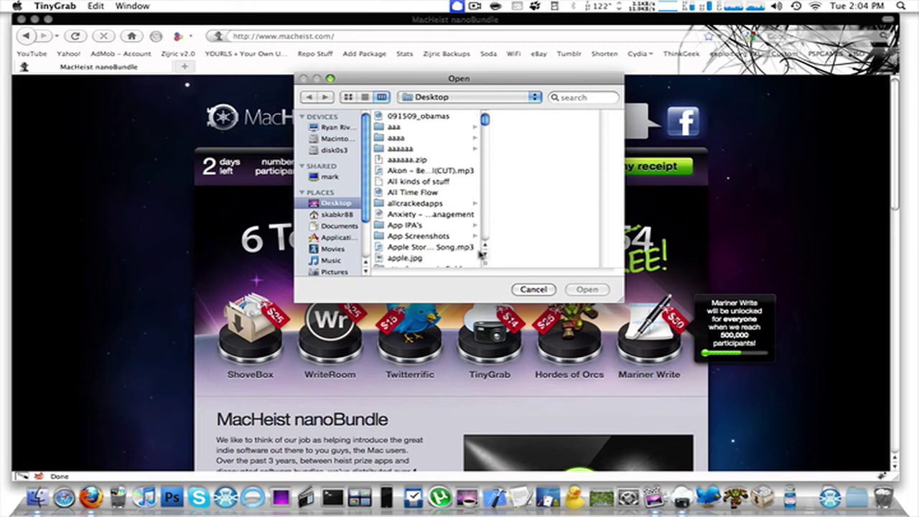
{"action": "left_click", "coordinate": [443, 249]}
{"action": "left_click", "coordinate": [587, 290]}
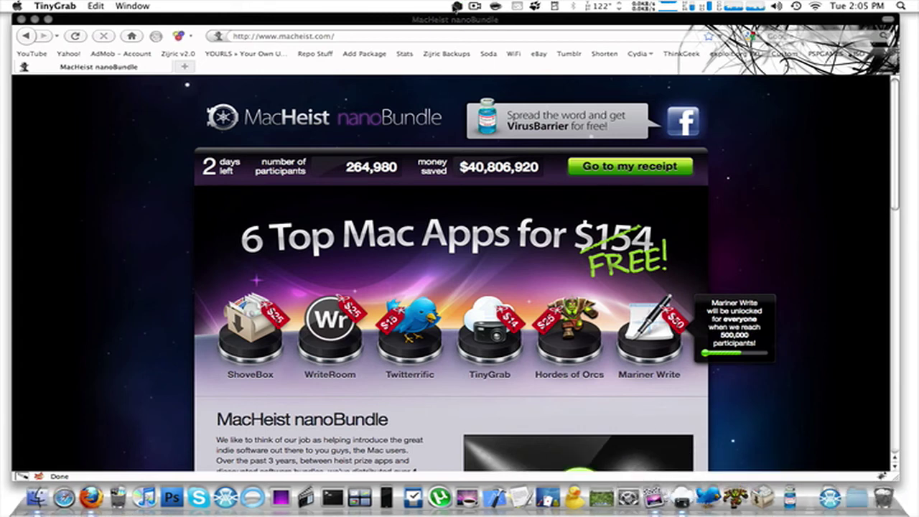
- Open the newest upload, the mp3 at f.xzeel.com/upload/, and test pausing and resuming playback
{"action": "left_click", "coordinate": [457, 5]}
{"action": "left_click", "coordinate": [483, 20]}
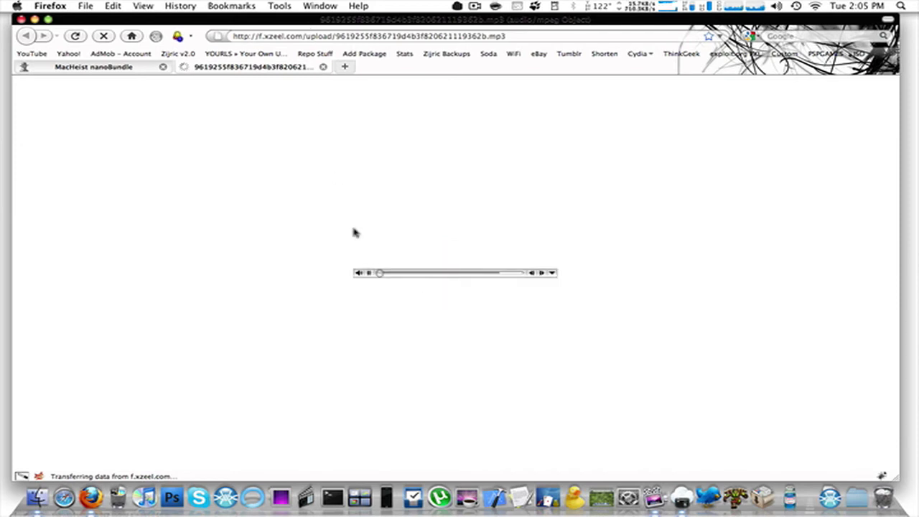
{"action": "left_click", "coordinate": [369, 273]}
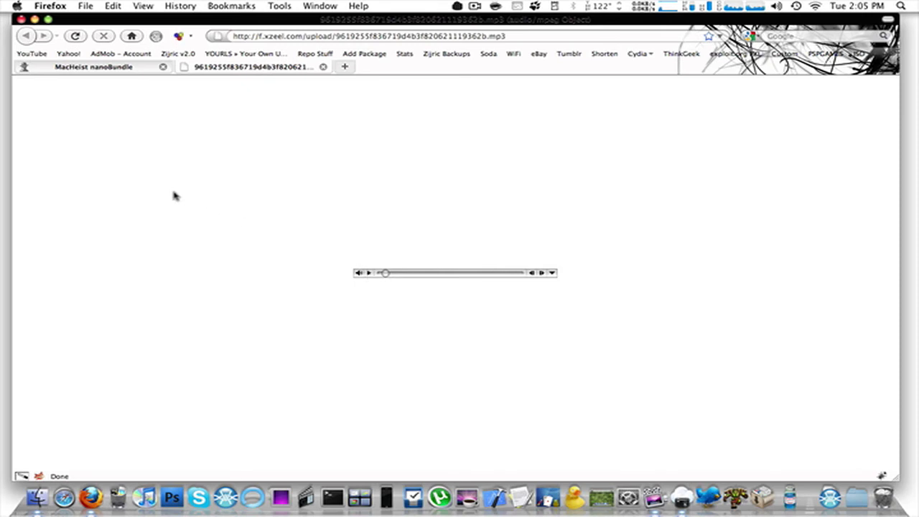
{"action": "left_click", "coordinate": [368, 273]}
{"action": "left_click", "coordinate": [368, 274]}
{"action": "left_click", "coordinate": [605, 57]}
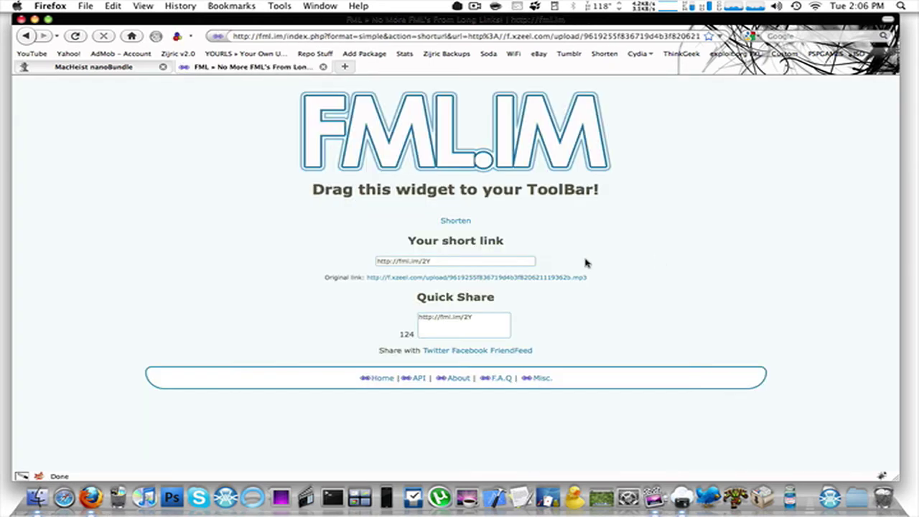
{"action": "left_click", "coordinate": [460, 263]}
{"action": "key", "text": "super+c"}
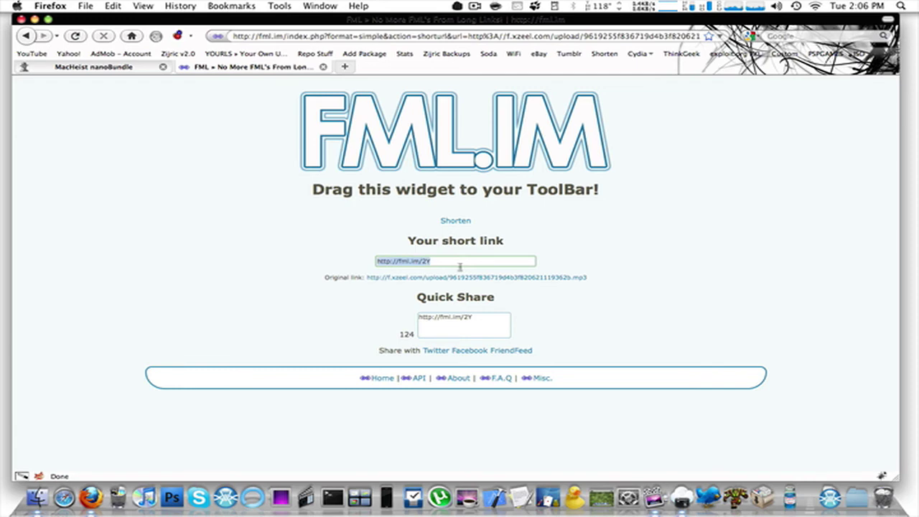
{"action": "left_click", "coordinate": [634, 263]}
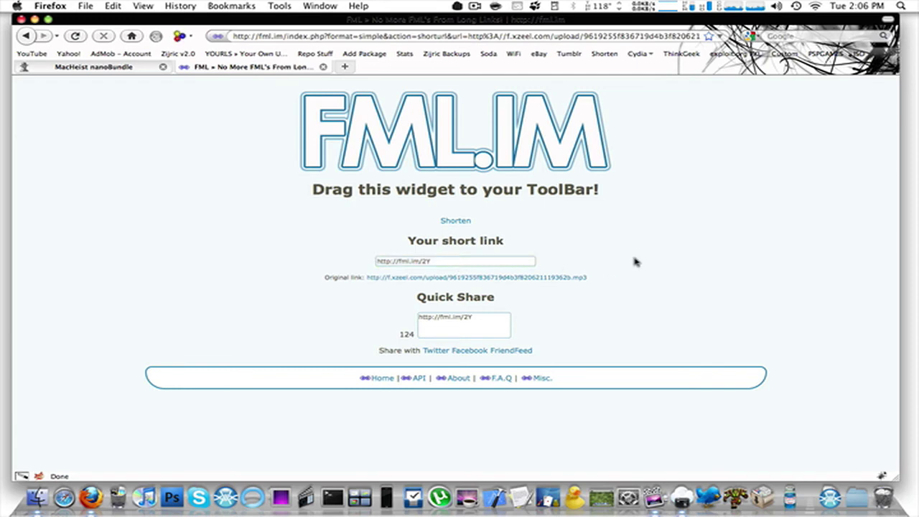
{"action": "left_click", "coordinate": [356, 36]}
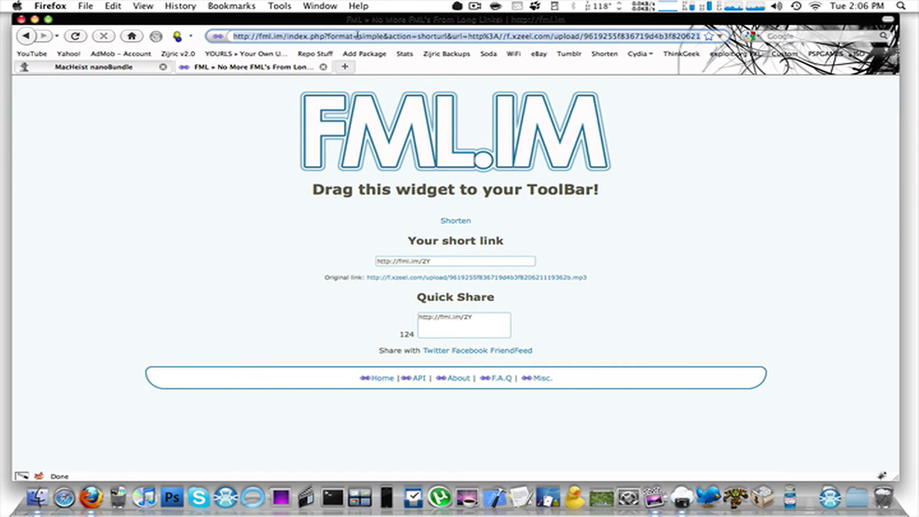
{"action": "key", "text": "super+v"}
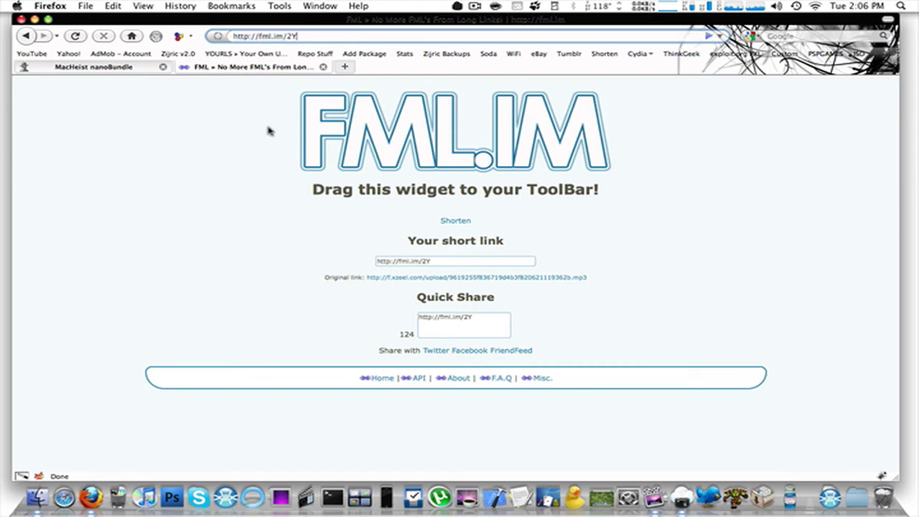
{"action": "key", "text": "Return"}
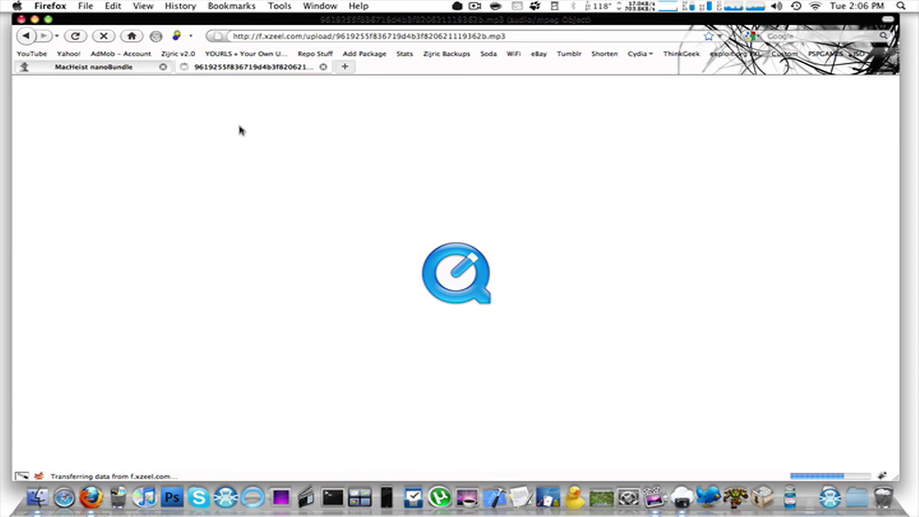
{"action": "mouse_move", "coordinate": [419, 21]}
{"action": "left_mouse_down"}
{"action": "mouse_move", "coordinate": [410, 21]}
{"action": "mouse_move", "coordinate": [423, 21]}
{"action": "left_mouse_up"}
{"action": "left_click", "coordinate": [361, 273]}
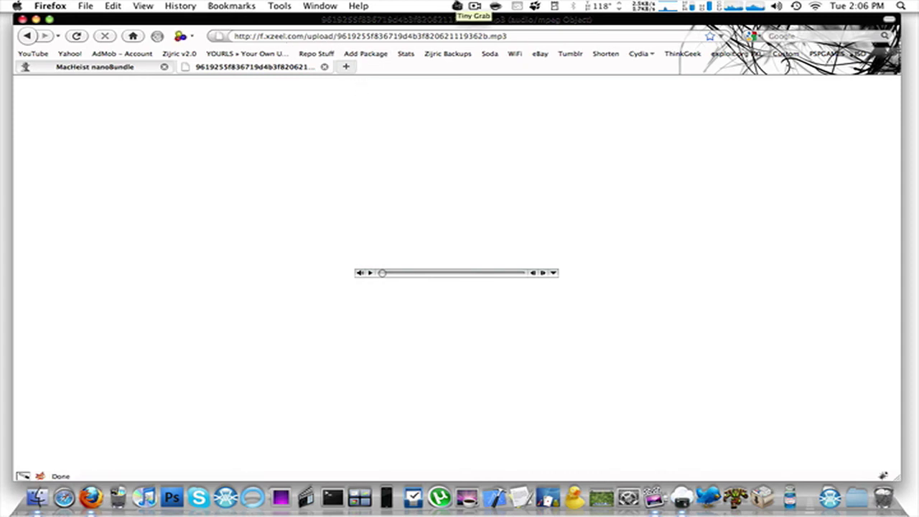
{"action": "left_click", "coordinate": [457, 5]}
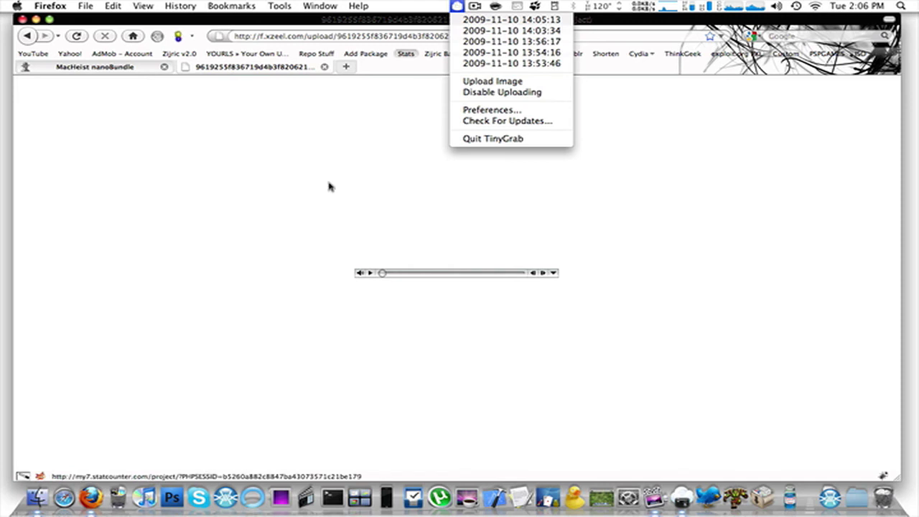
{"action": "left_click", "coordinate": [281, 211]}
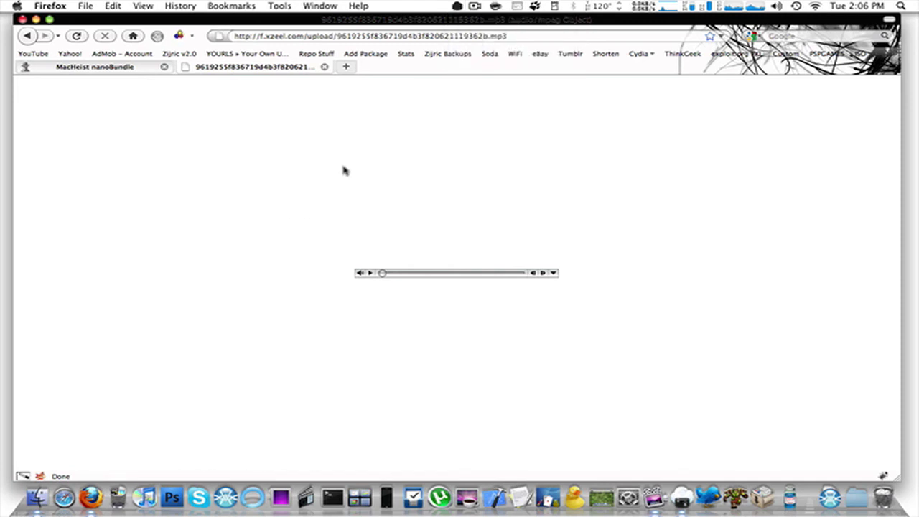
{"action": "left_click", "coordinate": [457, 6]}
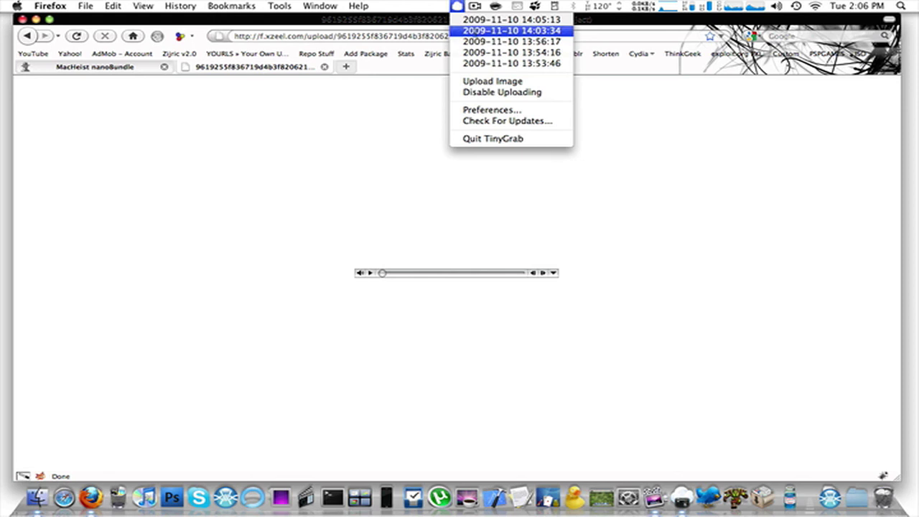
{"action": "left_click", "coordinate": [485, 27]}
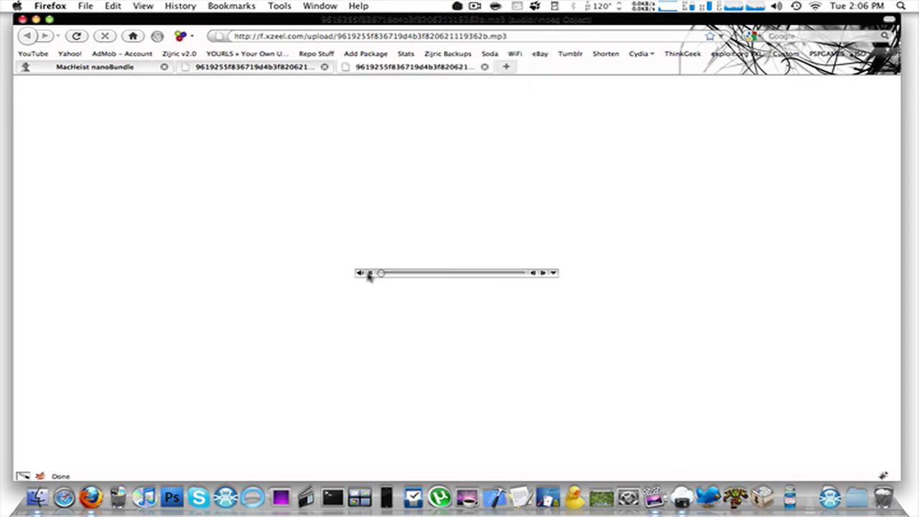
{"action": "left_click", "coordinate": [603, 55]}
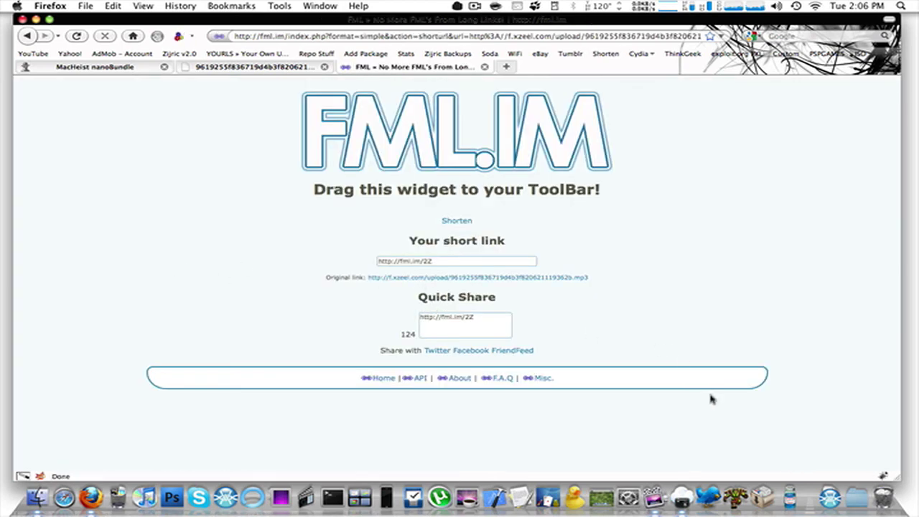
{"action": "right_click", "coordinate": [685, 495]}
{"action": "left_click", "coordinate": [695, 419]}
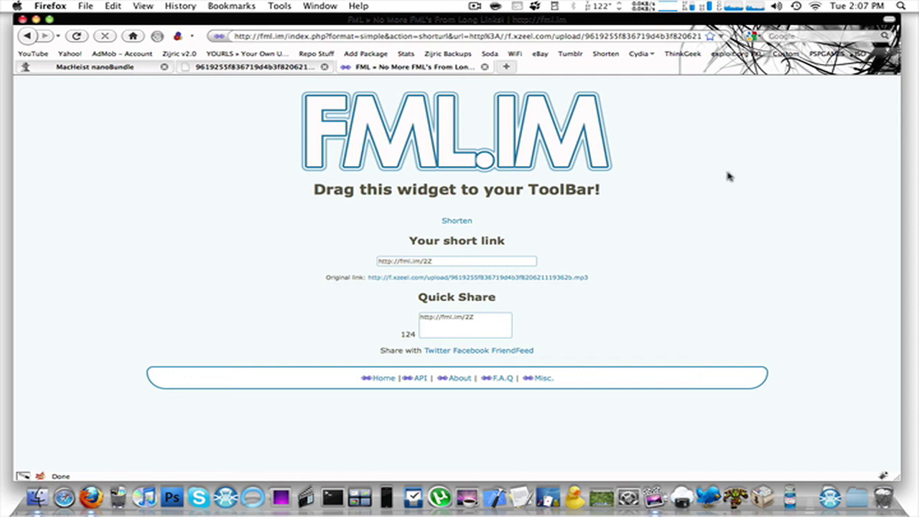
{"action": "left_click", "coordinate": [304, 67]}
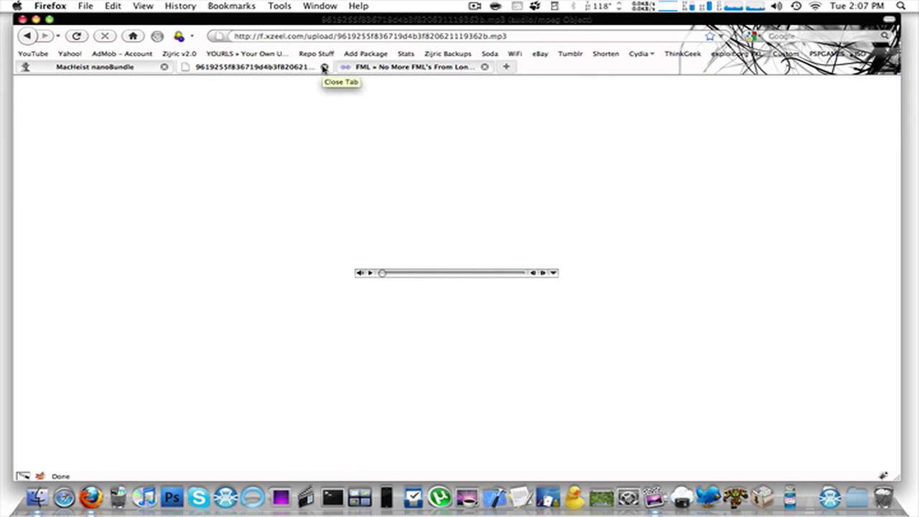
{"action": "left_click", "coordinate": [324, 67]}
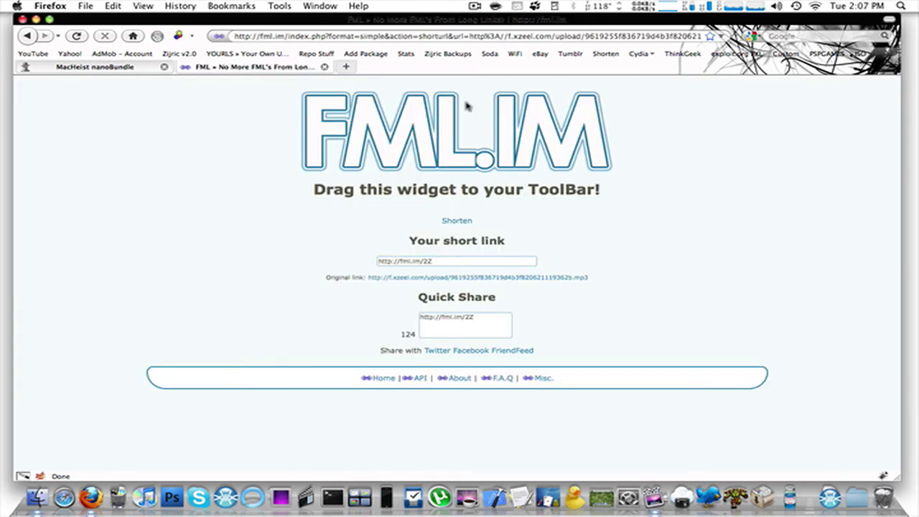
{"action": "left_click", "coordinate": [476, 6]}
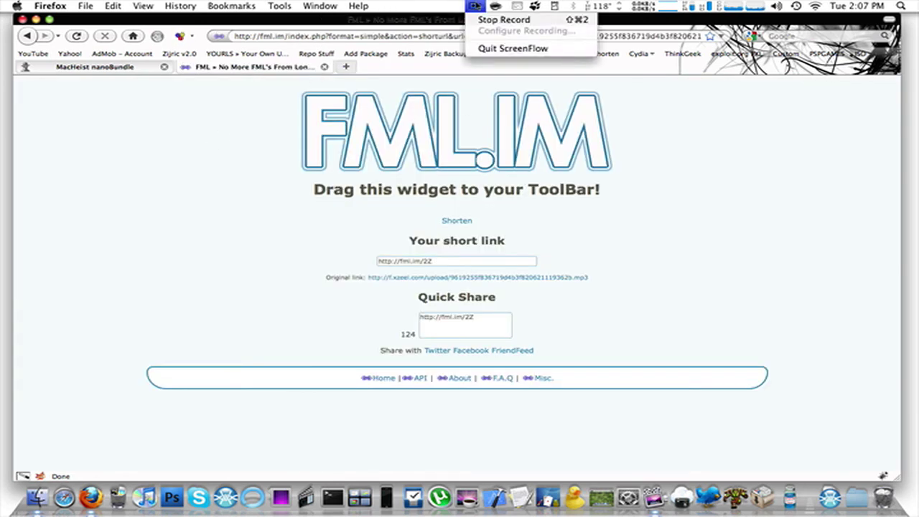